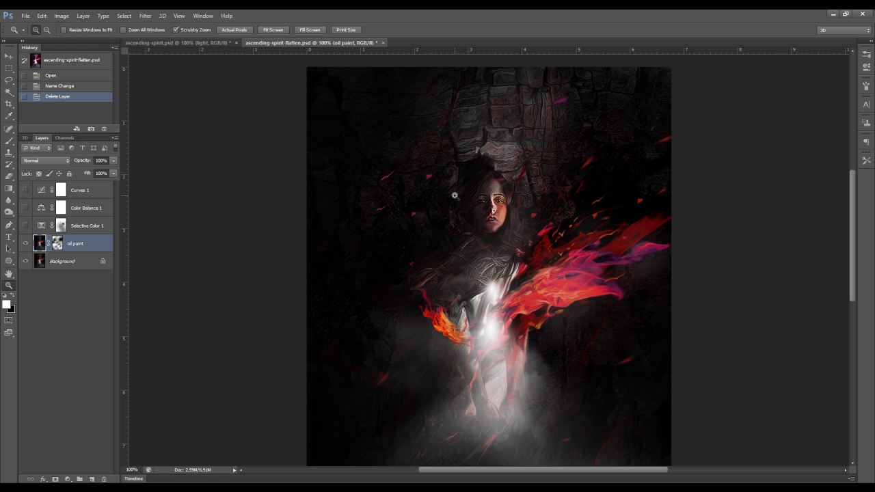
- Preview the combined effect of the Curves, Color Balance and Selective Color adjustment layers and hide all three again
drag(26, 226, 26, 192)
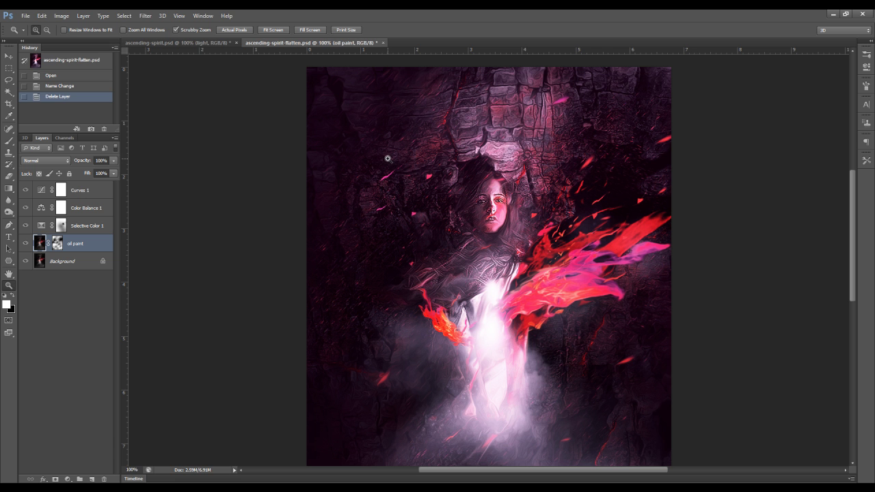
click(41, 226)
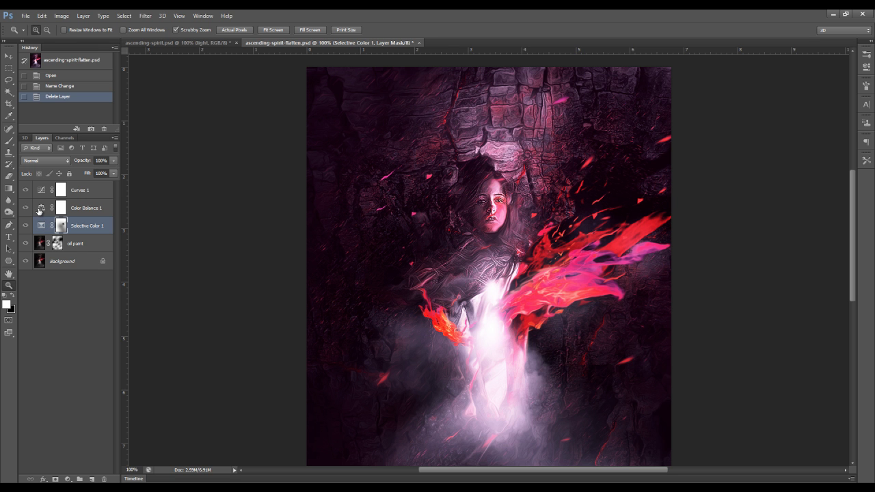
click(39, 209)
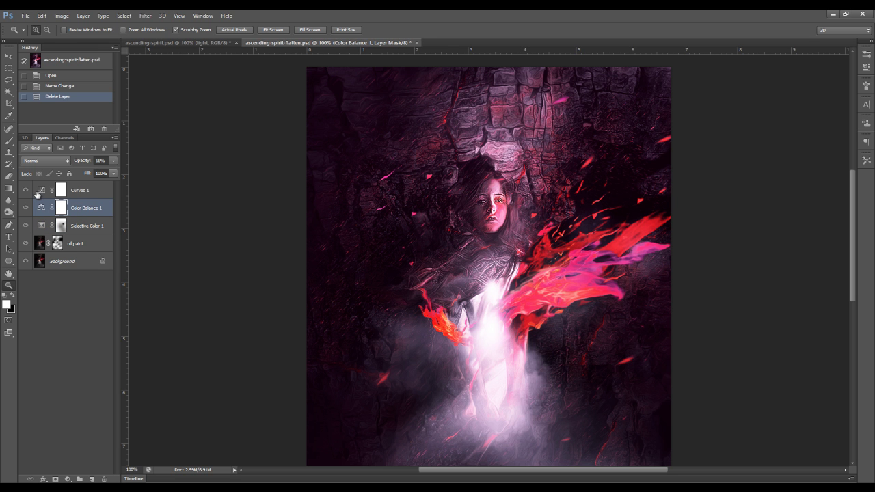
click(39, 191)
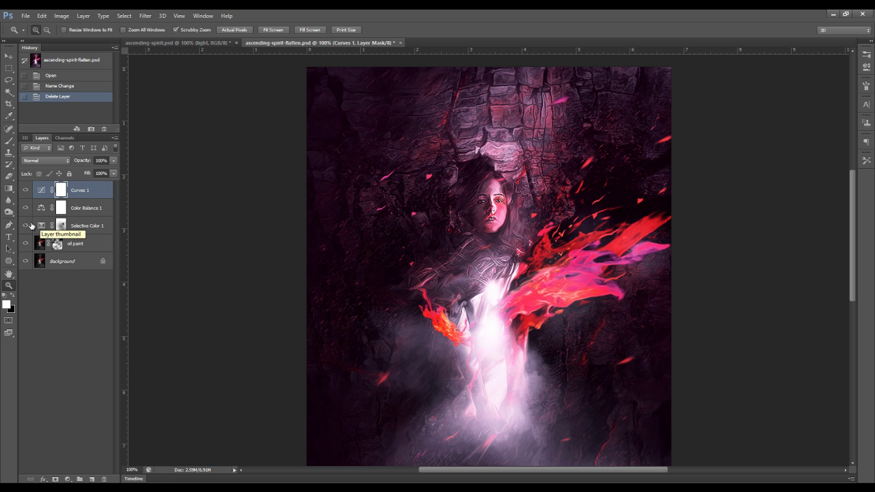
click(41, 228)
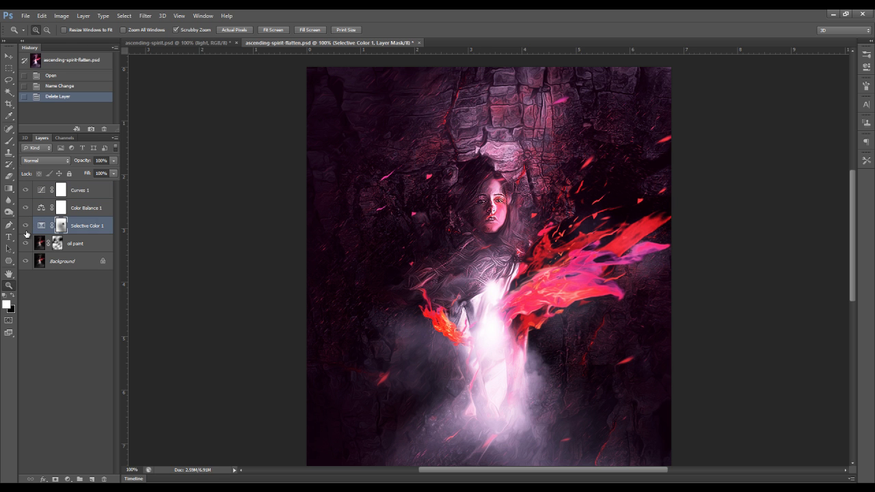
drag(25, 228, 25, 192)
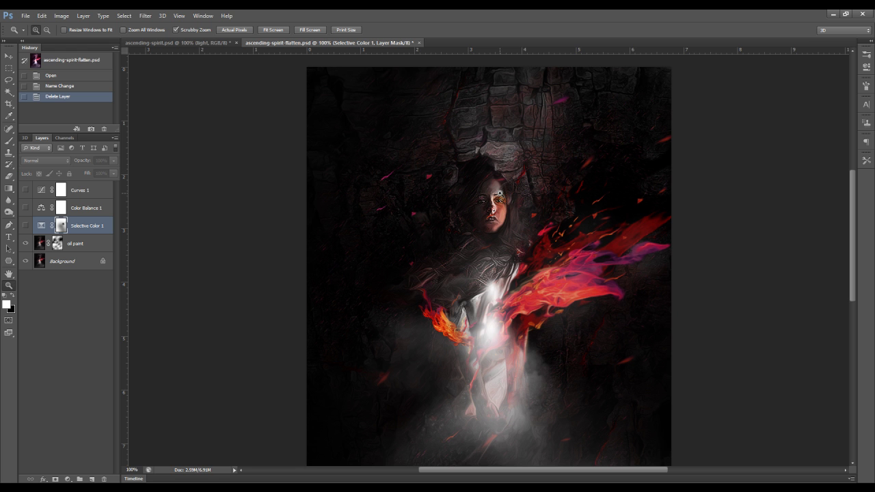
- Examine the unadjusted artwork up close and as a whole, from the face and flames to the fog and rocks
drag(499, 194, 502, 206)
scroll(502, 206, up, 2)
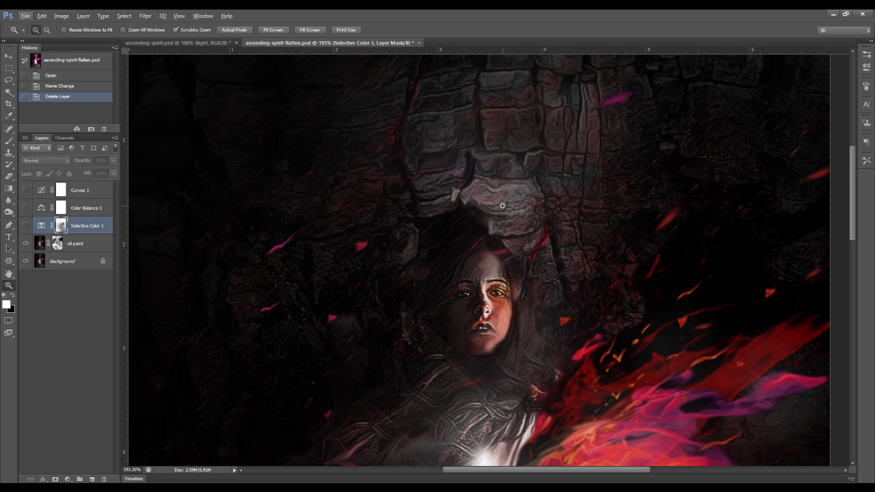
scroll(570, 314, down, 3)
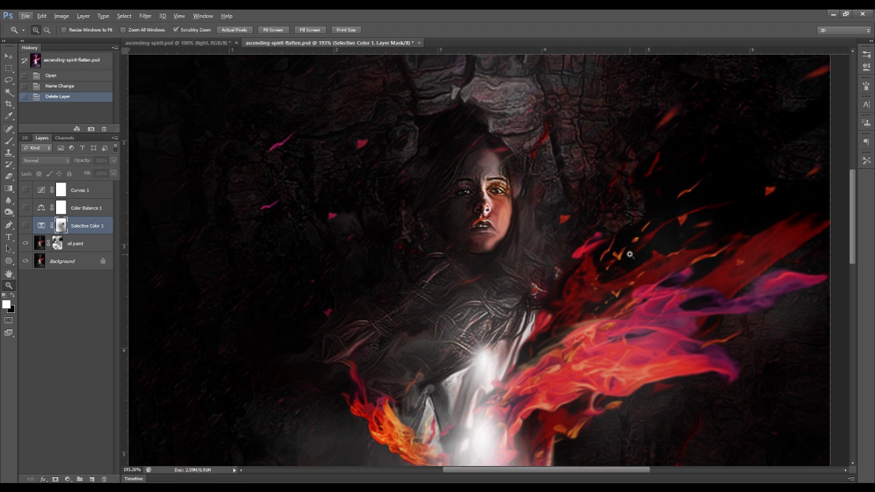
scroll(629, 254, down, 2)
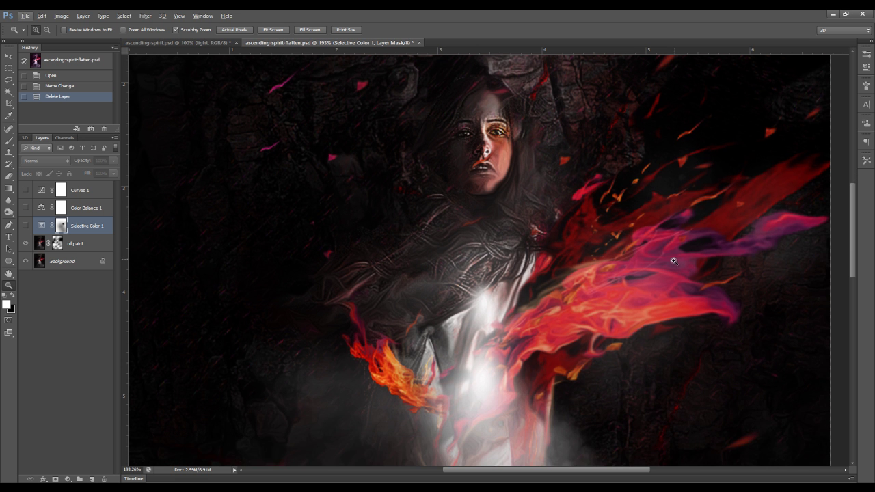
scroll(661, 275, down, 6)
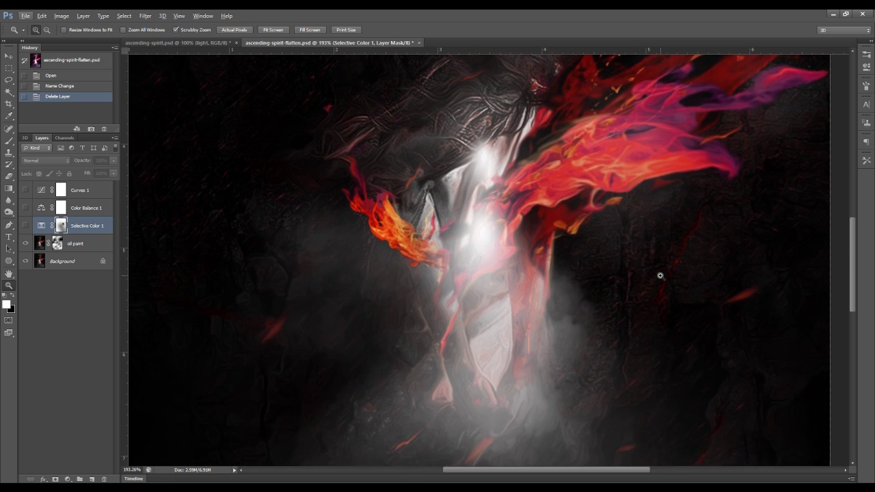
scroll(560, 283, up, 5)
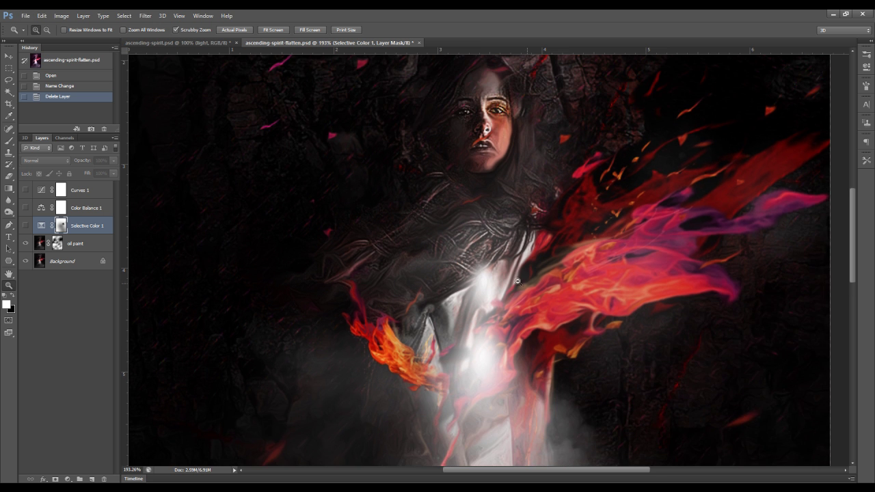
alt+click(447, 252)
scroll(341, 182, up, 3)
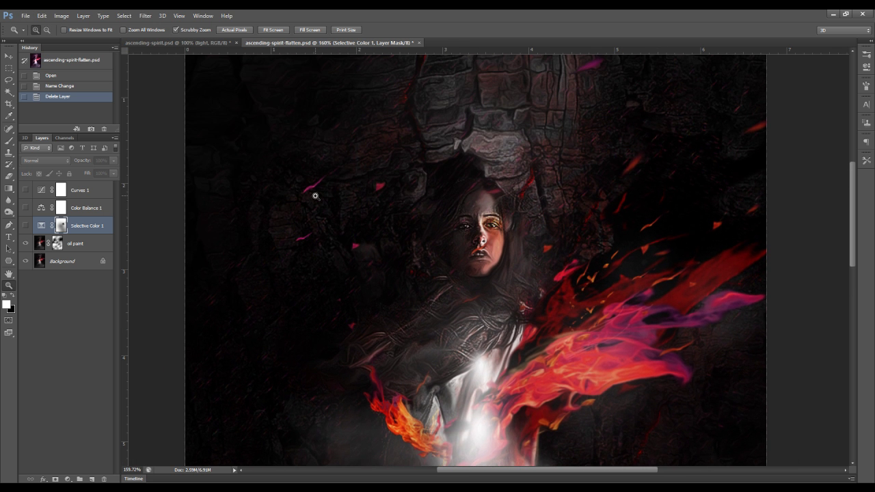
scroll(315, 186, up, 2)
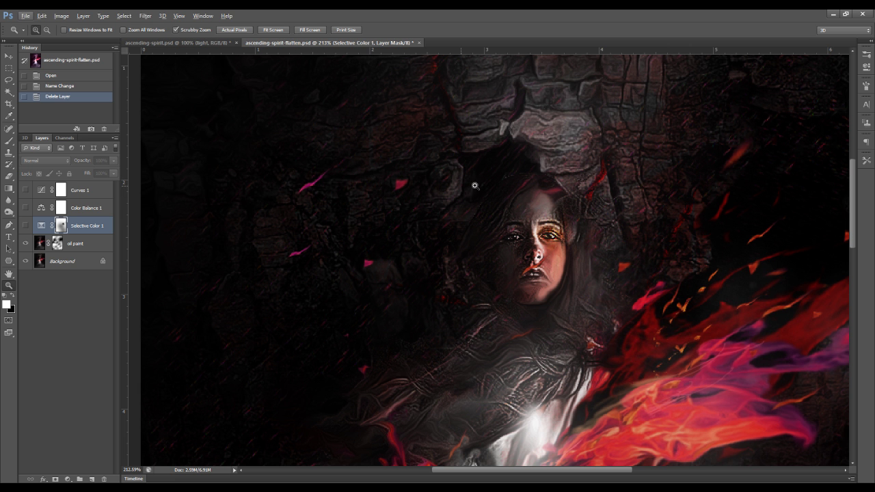
scroll(670, 217, down, 6)
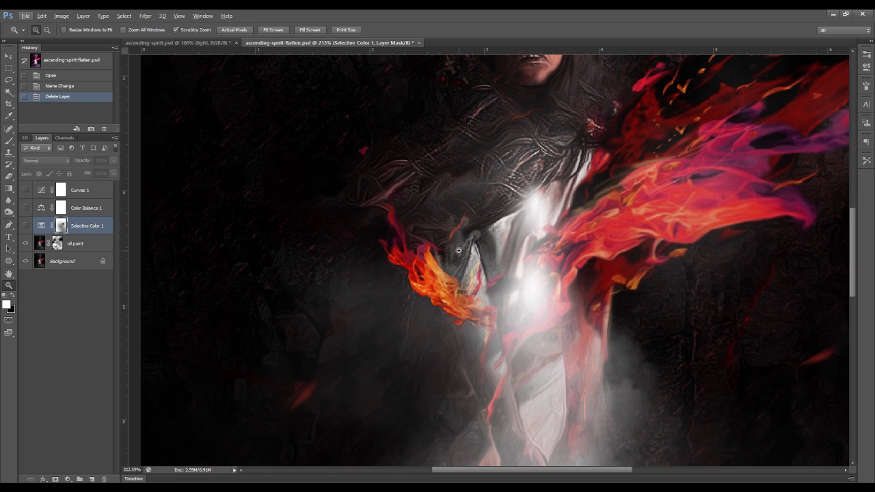
scroll(279, 229, down, 4)
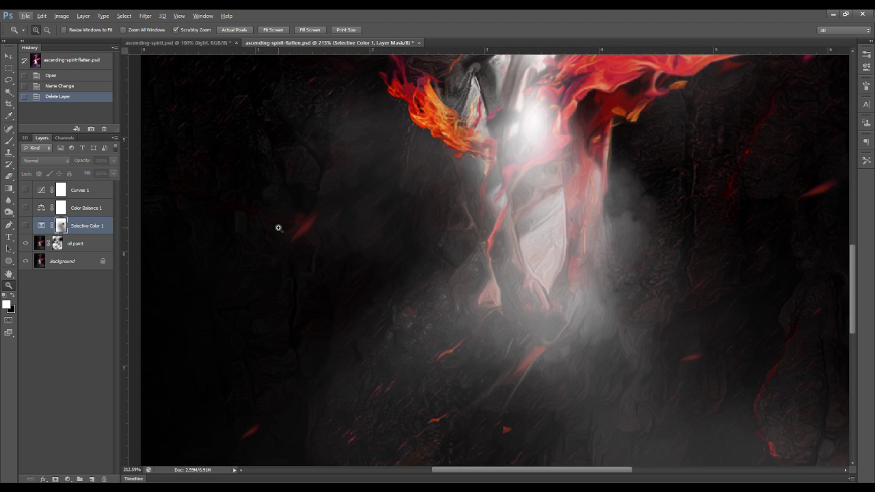
scroll(527, 350, down, 2)
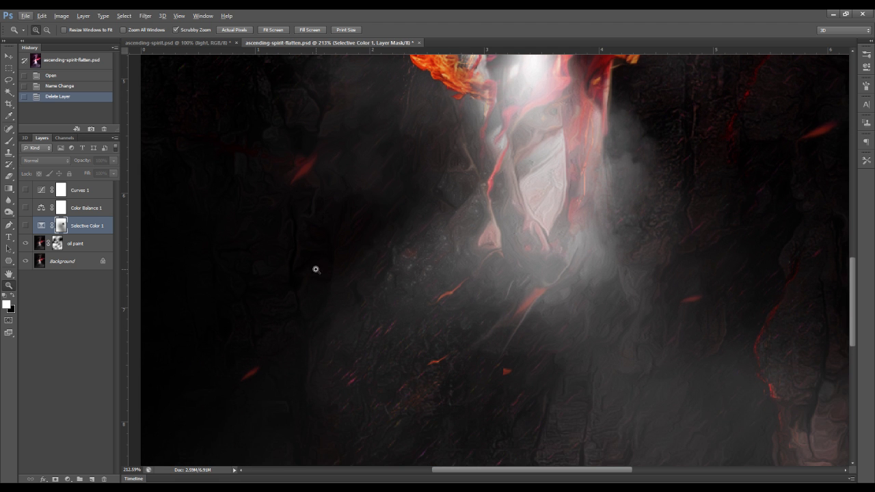
alt+click(376, 254)
alt+click(376, 254)
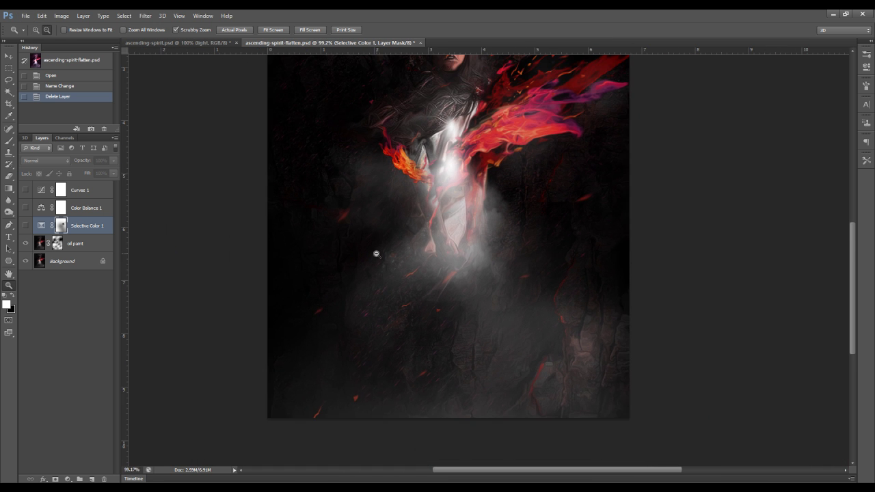
scroll(376, 254, up, 5)
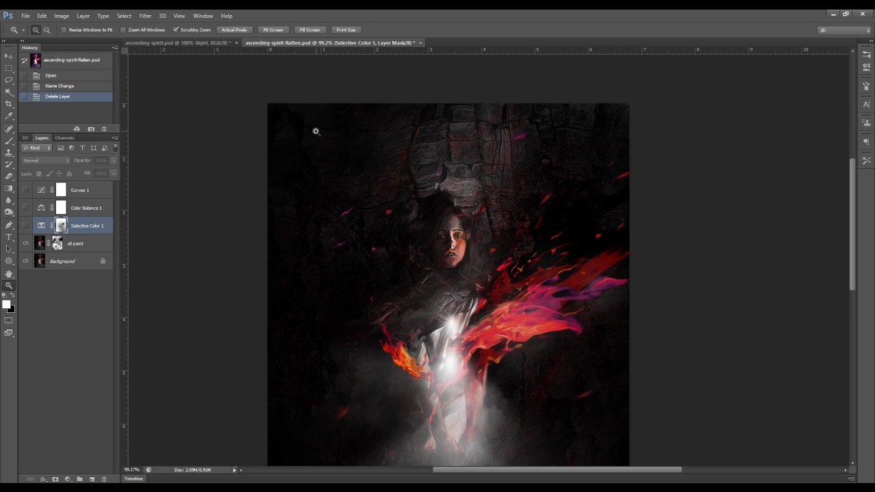
scroll(450, 273, down, 1)
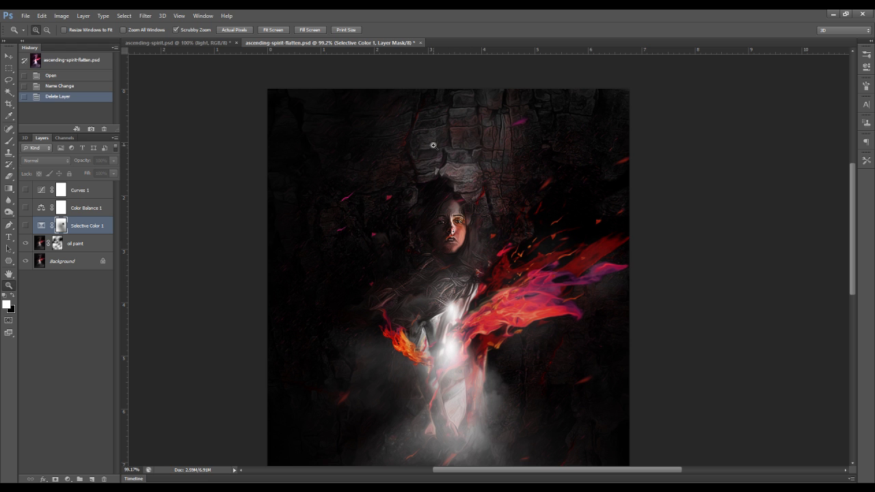
scroll(450, 220, down, 8)
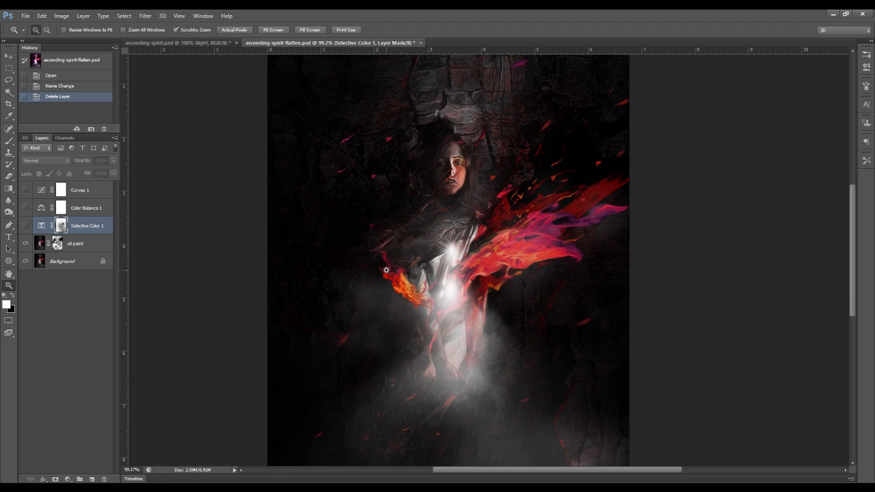
scroll(386, 269, down, 5)
scroll(385, 269, up, 6)
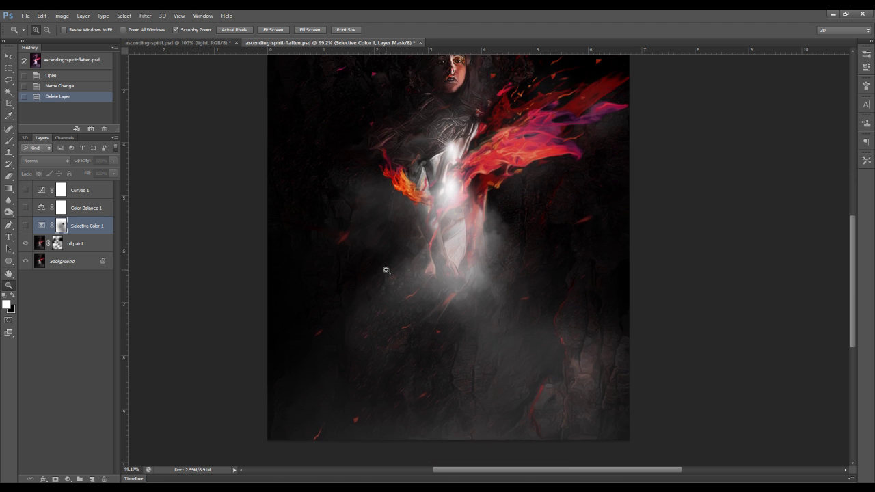
scroll(386, 269, up, 2)
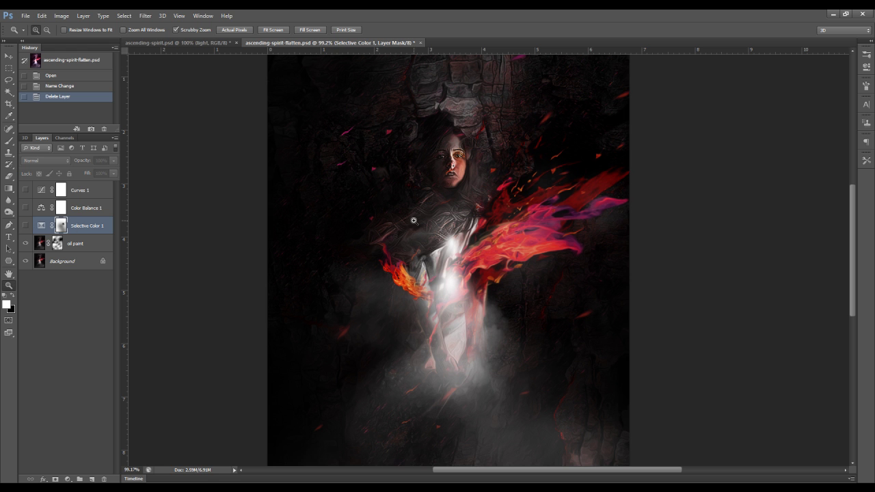
scroll(320, 254, up, 3)
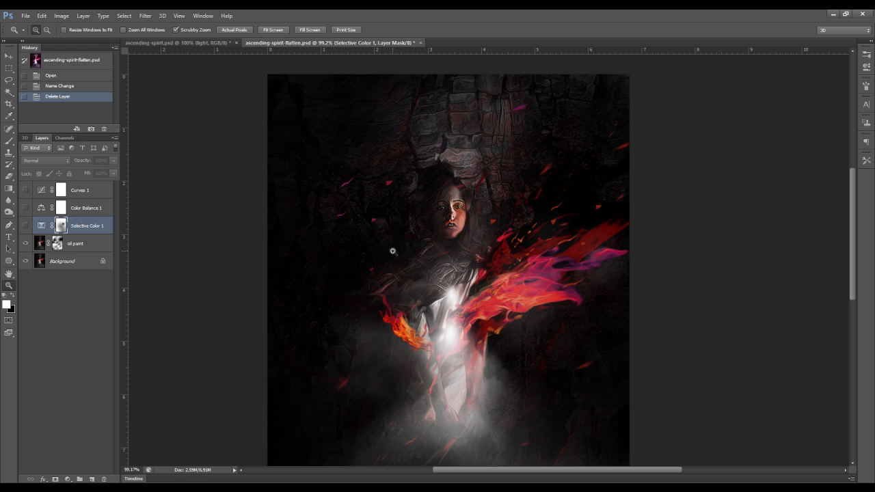
- Make the Selective Color 1 layer visible and open its adjustment settings with Reds as the colour range
click(26, 227)
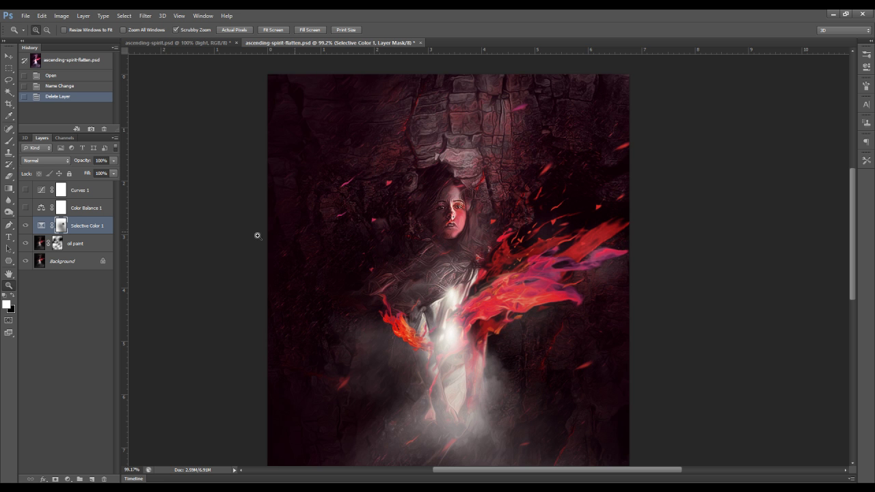
double_click(42, 226)
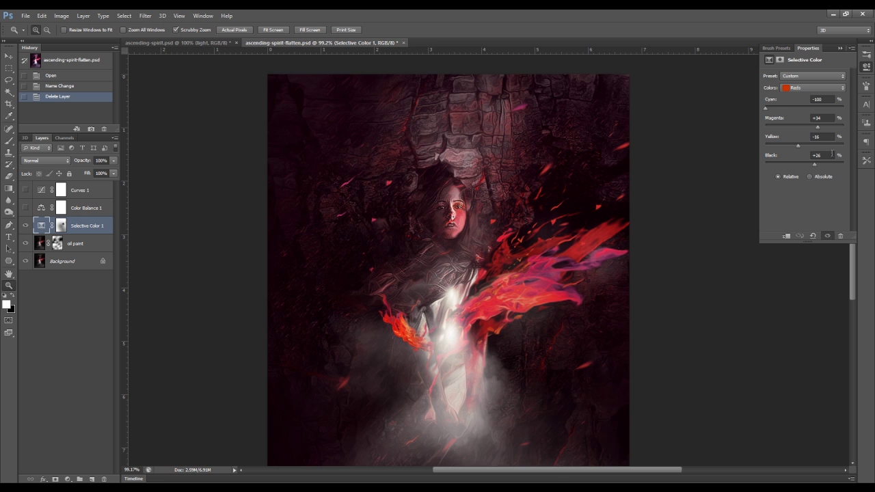
click(796, 89)
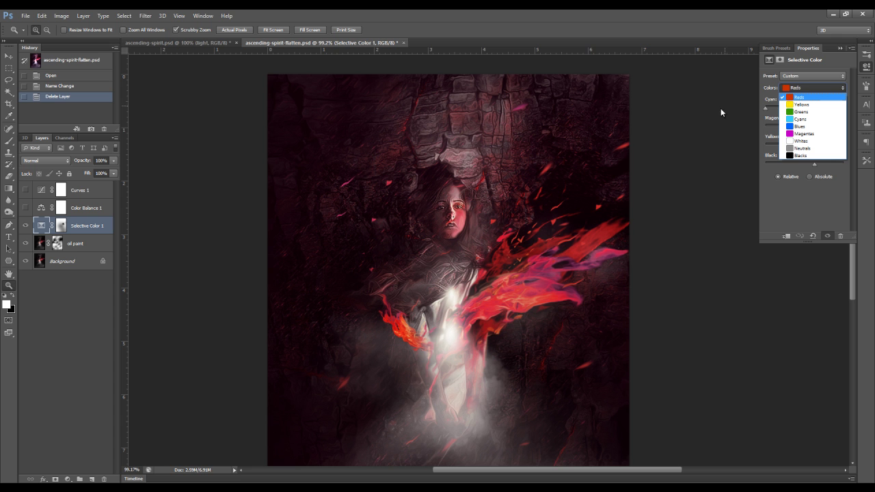
click(803, 88)
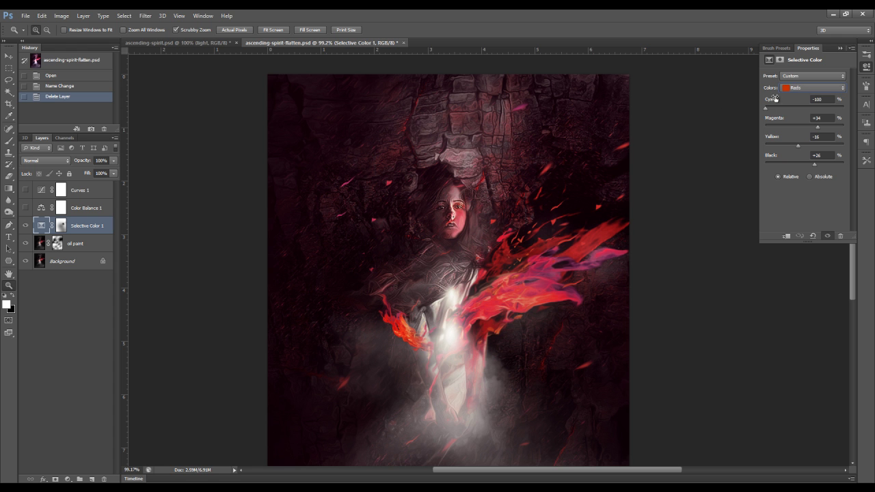
click(800, 93)
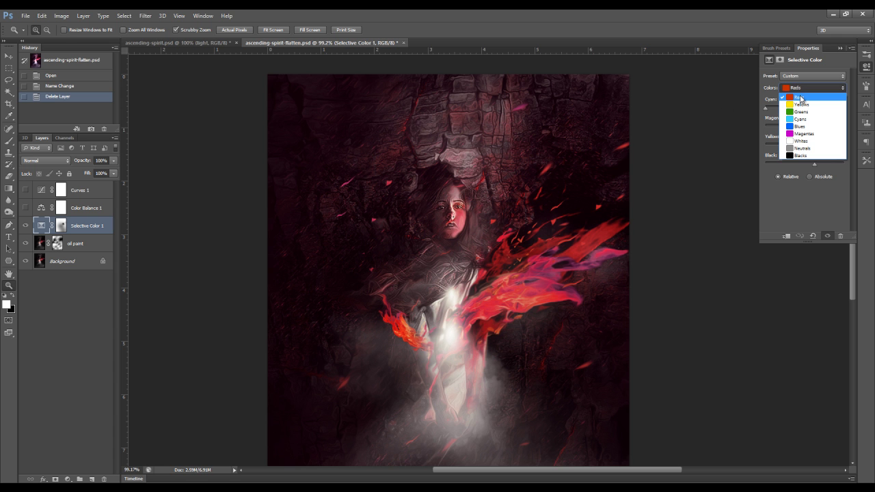
click(801, 98)
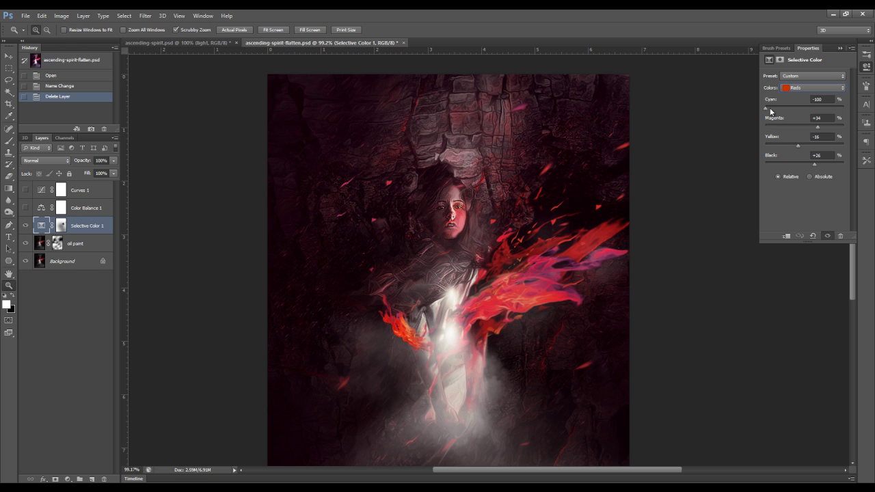
- Vary the Cyan amount of the Reds to compare its effect on the flames, returning it to -100%
drag(771, 109, 748, 116)
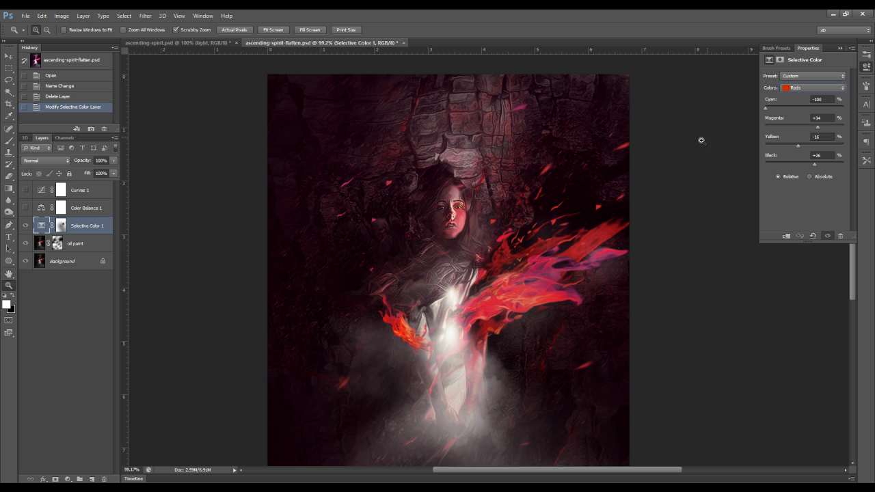
click(583, 241)
click(583, 241)
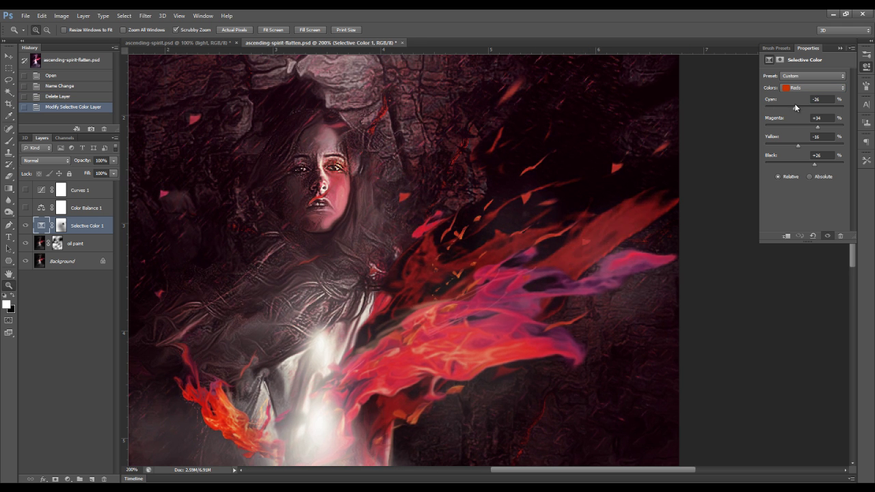
drag(812, 108, 761, 115)
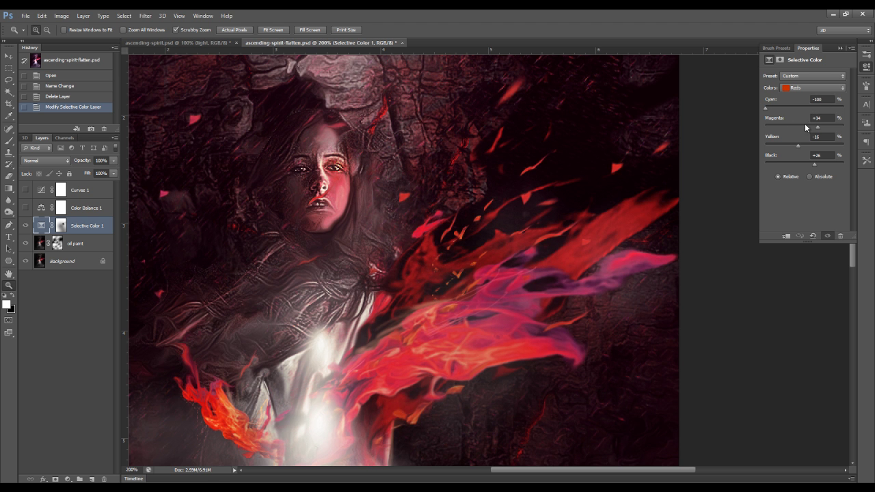
- Lower the Magenta amount of the Reds to -1% in the Selective Color adjustment
scroll(596, 203, down, 2)
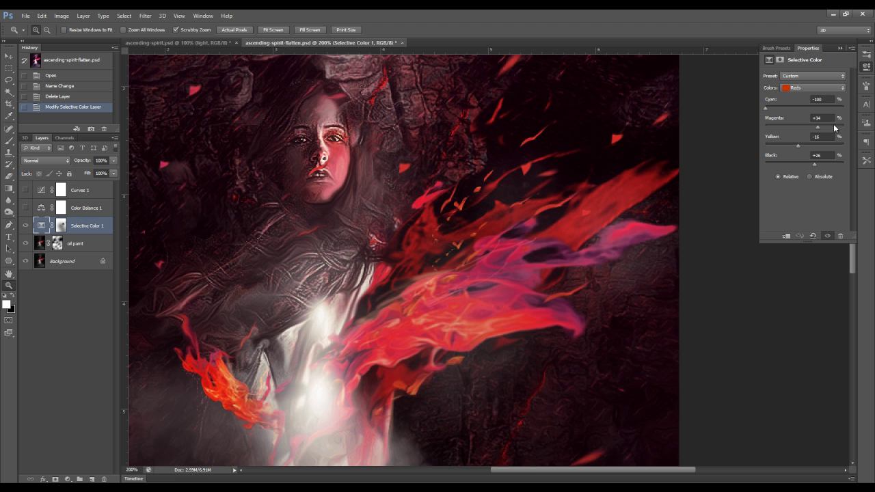
mouse_move(818, 127)
mouse_down()
mouse_move(772, 131)
mouse_move(809, 129)
mouse_up()
scroll(514, 162, down, 3)
scroll(514, 161, up, 2)
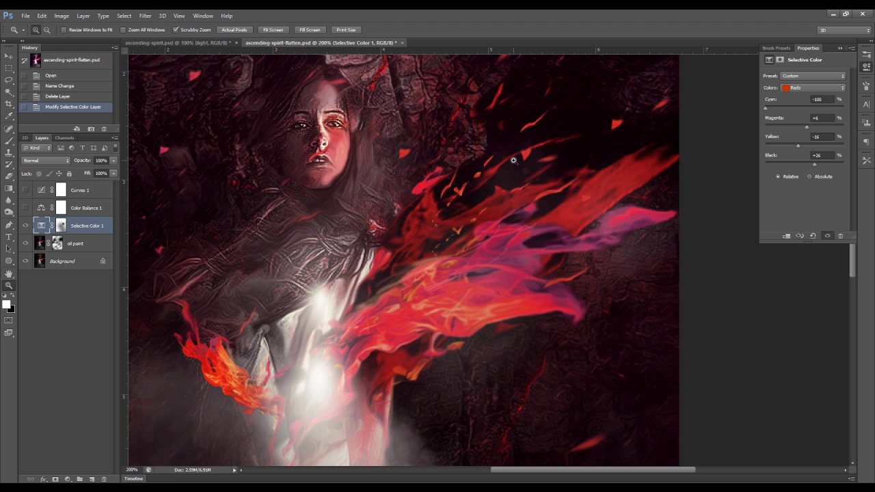
click(808, 127)
scroll(554, 158, up, 3)
scroll(552, 153, up, 2)
scroll(552, 153, up, 2)
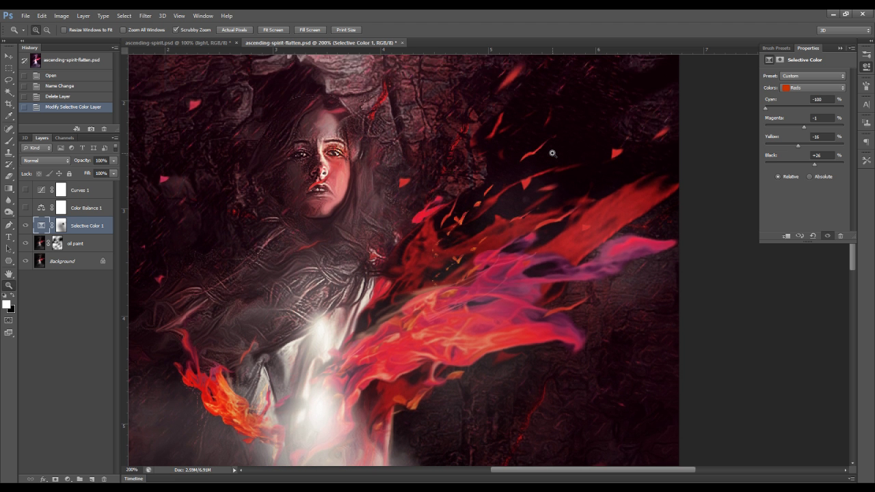
- Set the Whites to Cyan -86% and Magenta -59% in the Selective Color adjustment
scroll(552, 153, down, 10)
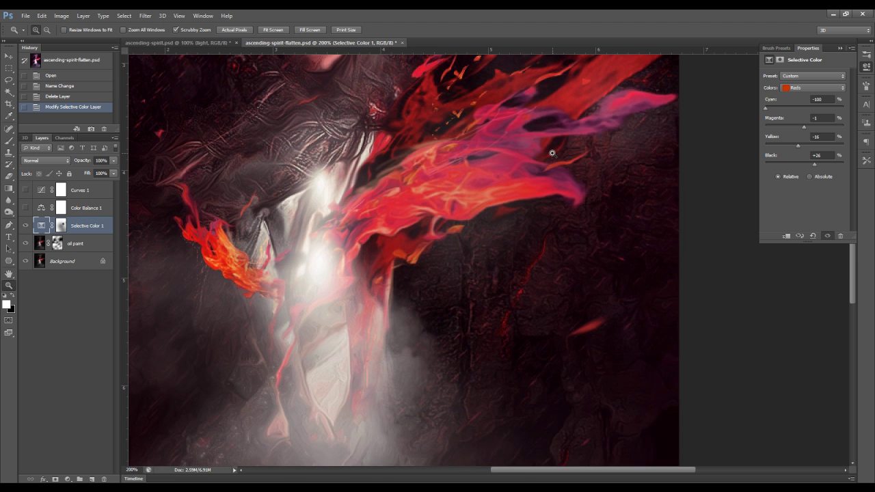
scroll(552, 153, down, 2)
scroll(521, 200, down, 2)
scroll(643, 155, up, 10)
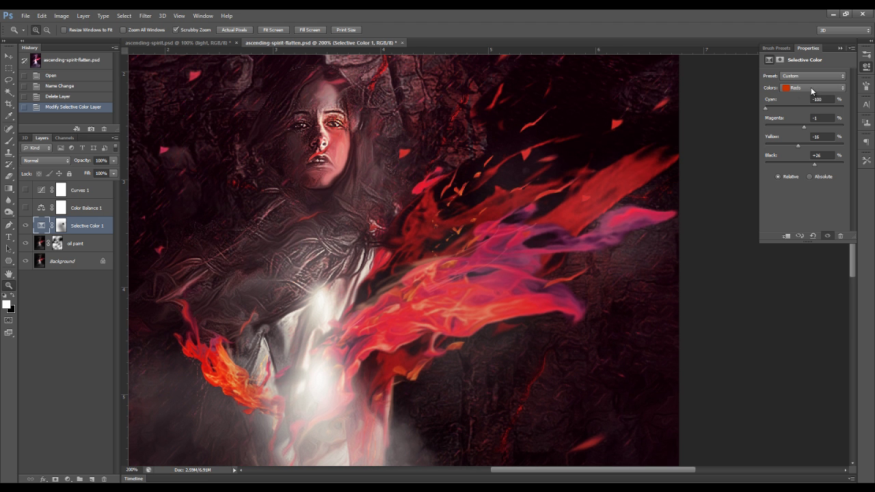
scroll(556, 229, up, 2)
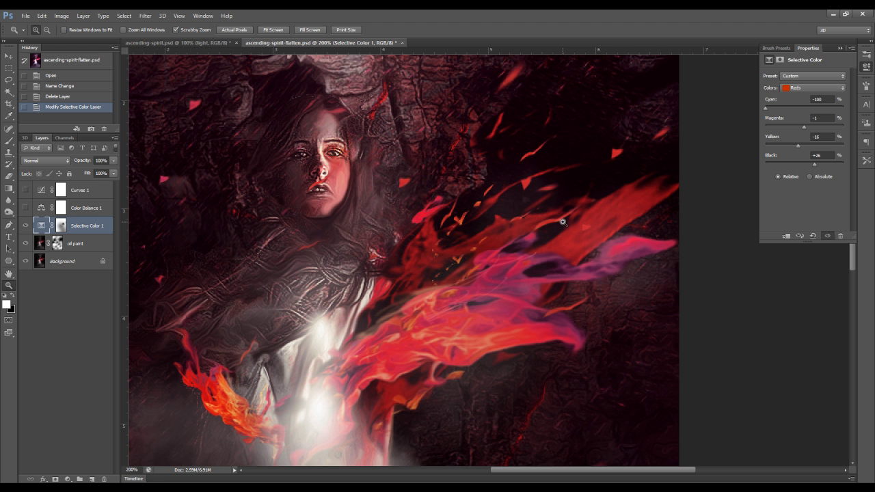
double_click(9, 285)
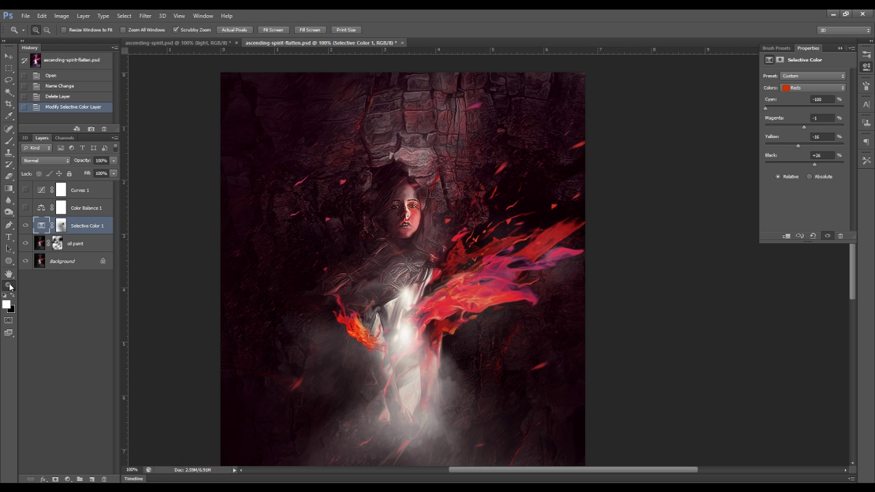
click(803, 90)
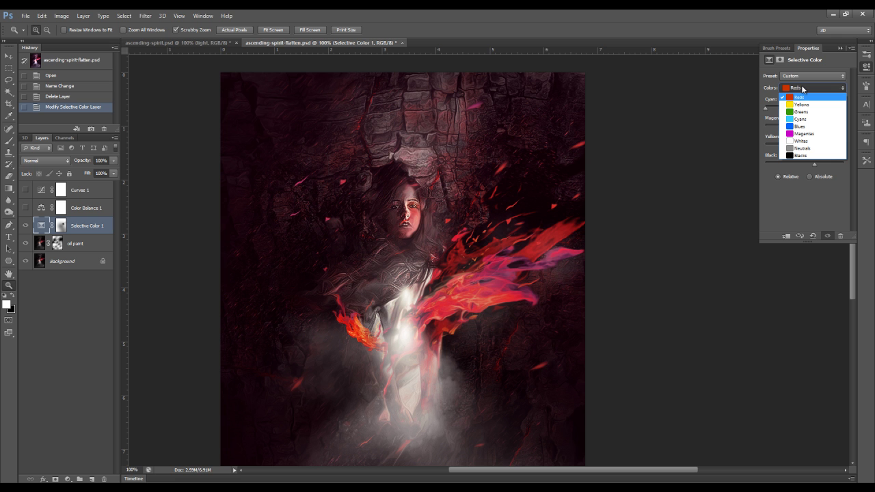
click(807, 141)
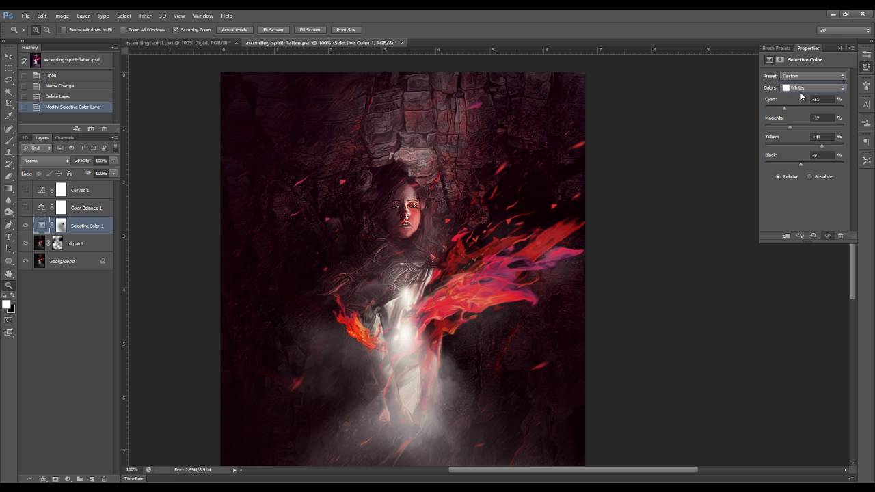
drag(788, 108, 770, 109)
click(782, 127)
- Vary the Magenta amount of the Whites down to -100% and back up to compare its effect on the glowing dress
click(396, 324)
scroll(429, 298, down, 2)
scroll(427, 259, down, 1)
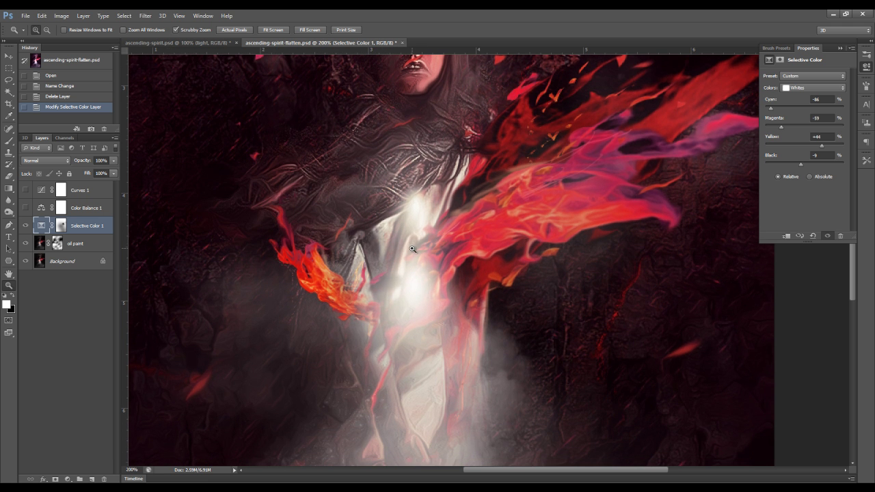
drag(783, 127, 824, 133)
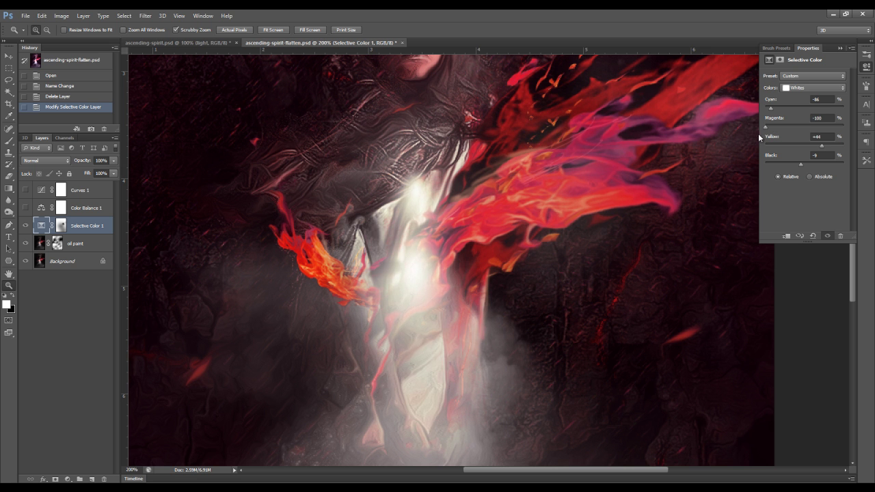
drag(757, 138, 789, 137)
- Try different Cyan and Black amounts for the Neutrals in the Selective Color adjustment
click(802, 91)
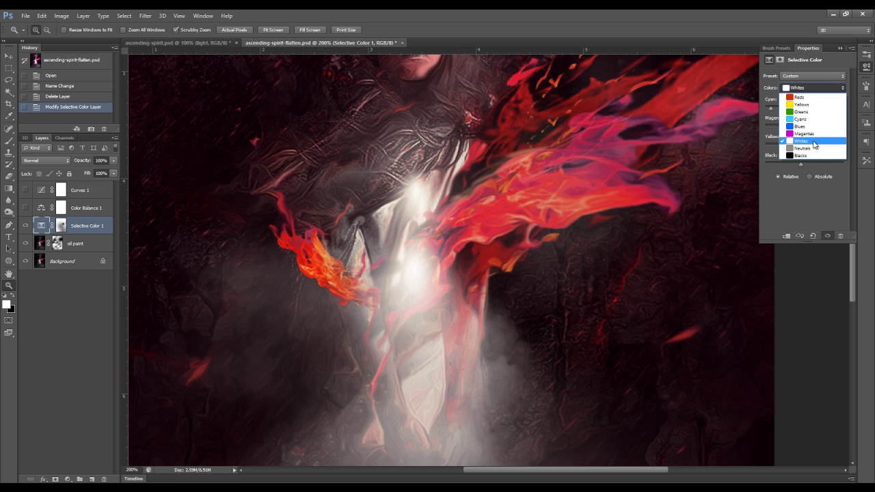
click(814, 144)
click(804, 89)
click(800, 98)
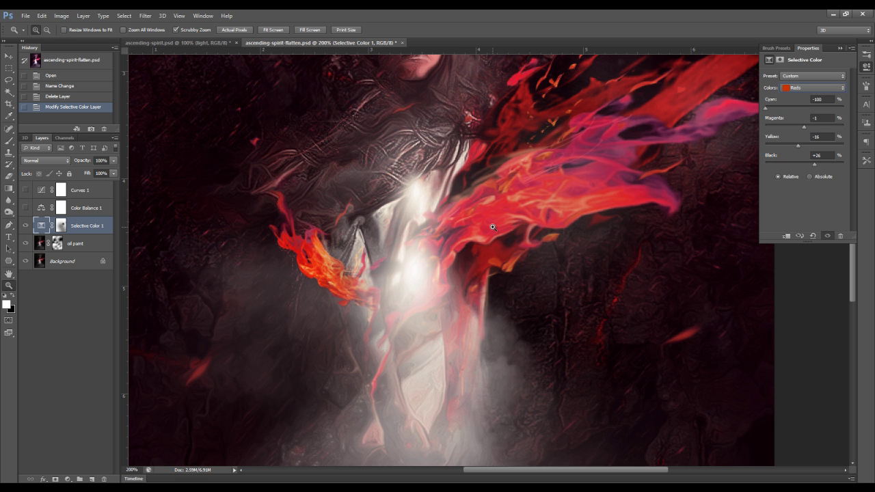
click(815, 89)
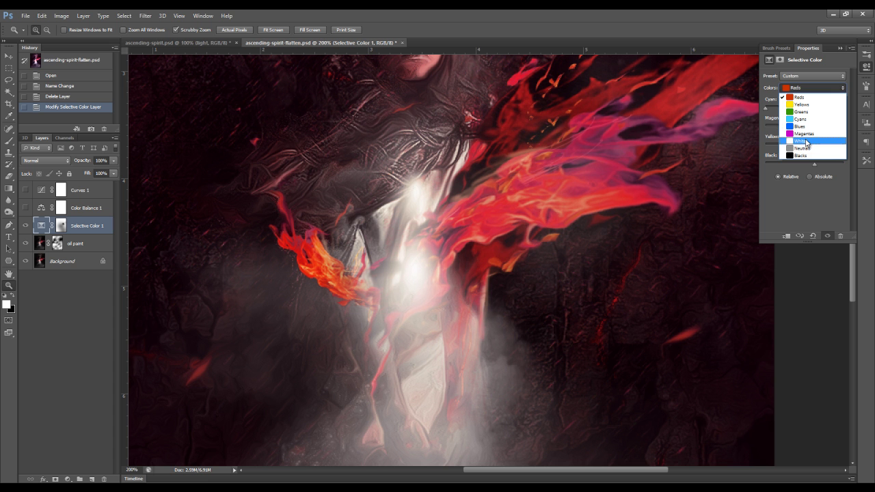
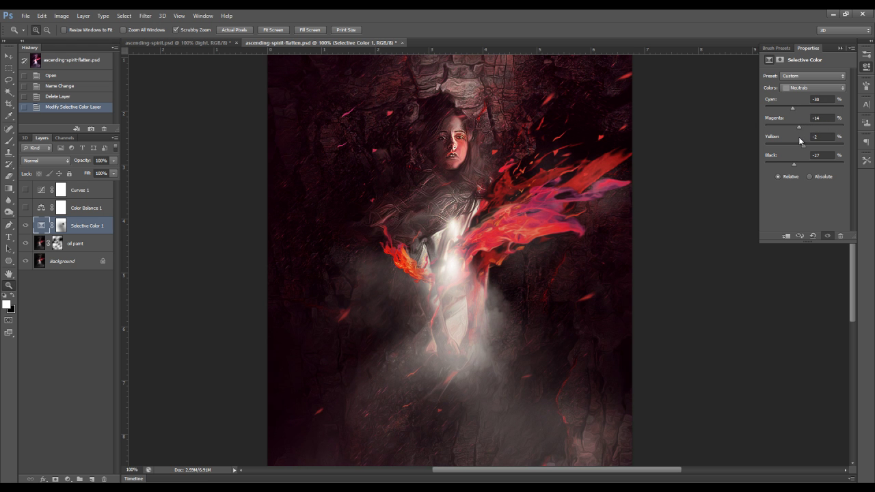
drag(792, 108, 795, 111)
drag(801, 165, 795, 171)
- Try Cyan amounts of -17% and -5% for the Blacks, and undo the Selective Color changes
click(798, 89)
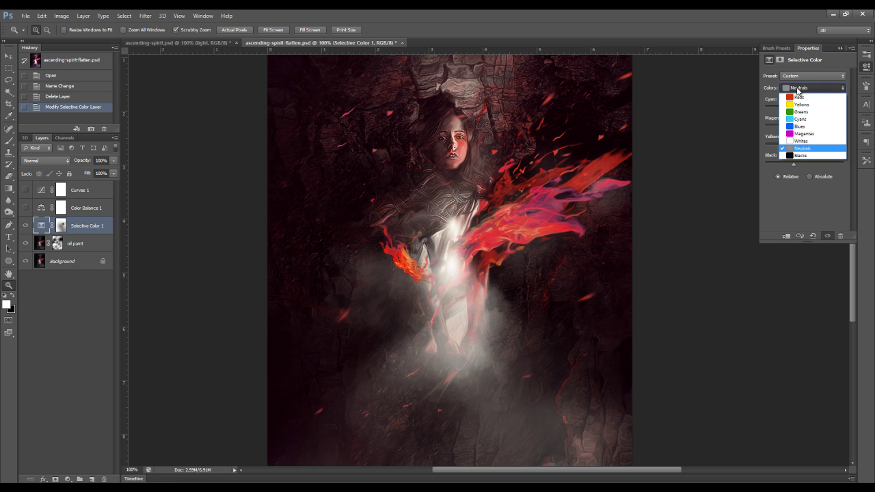
click(800, 126)
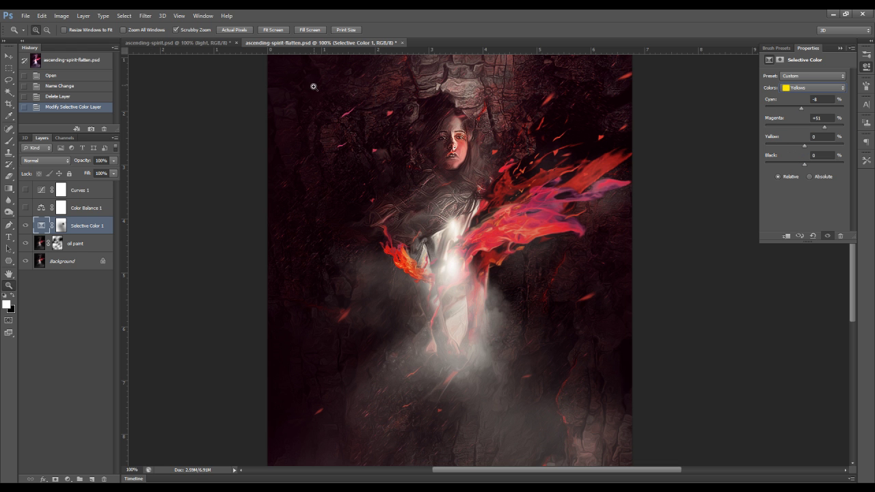
key(alt+3)
click(800, 89)
click(805, 158)
drag(802, 111, 797, 110)
drag(799, 110, 798, 111)
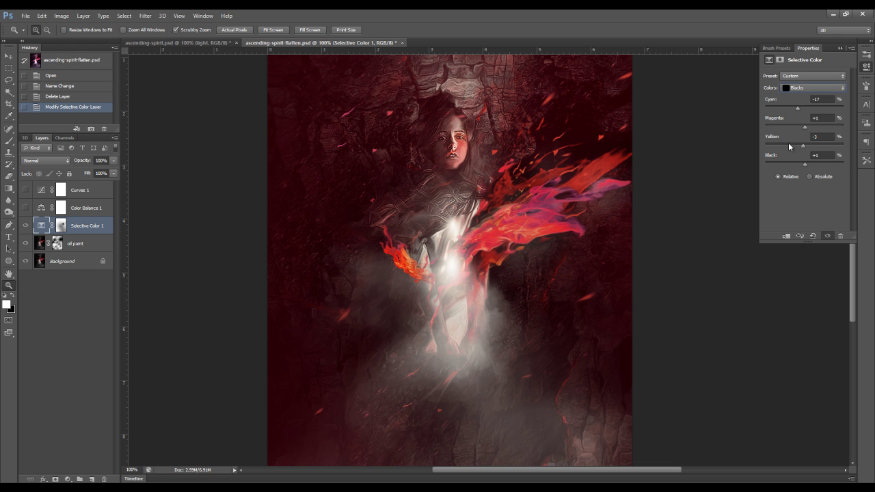
mouse_move(797, 108)
mouse_down()
mouse_move(829, 109)
mouse_move(803, 109)
mouse_up()
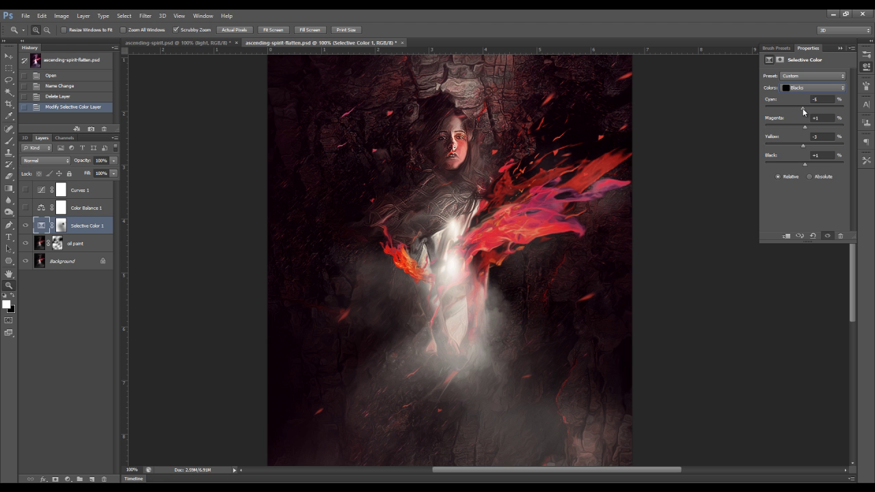
key(ctrl+z)
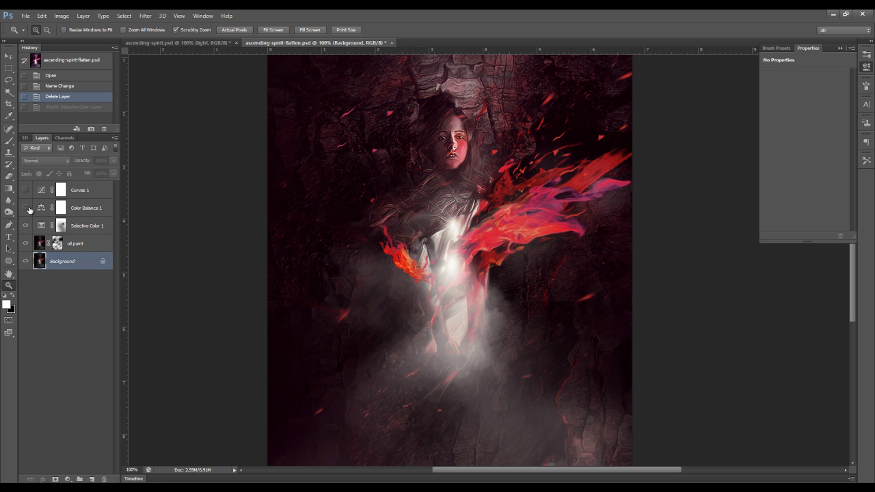
- Make the Color Balance 1 layer visible and set the Cyan–Red balance of its Midtones to -15
click(27, 208)
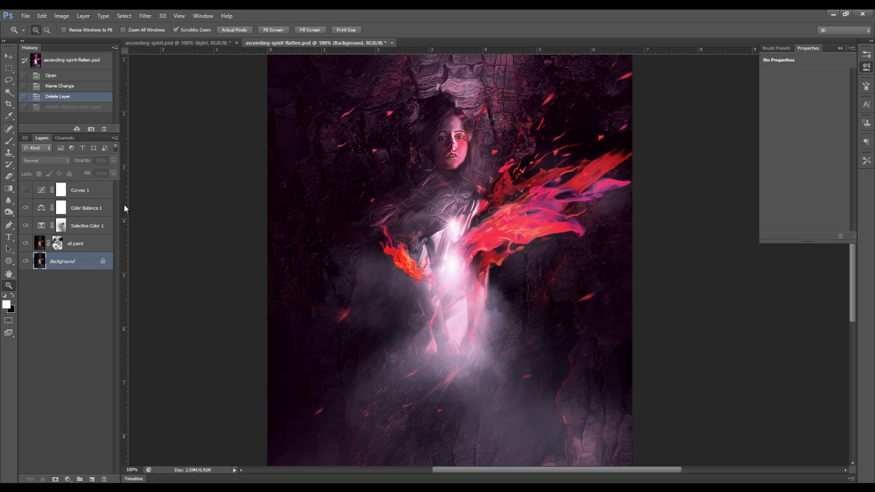
click(41, 214)
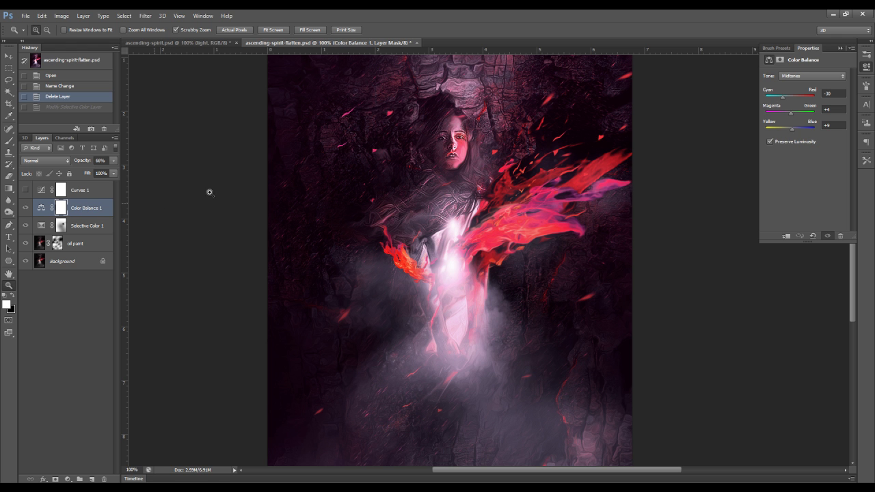
drag(782, 98, 787, 100)
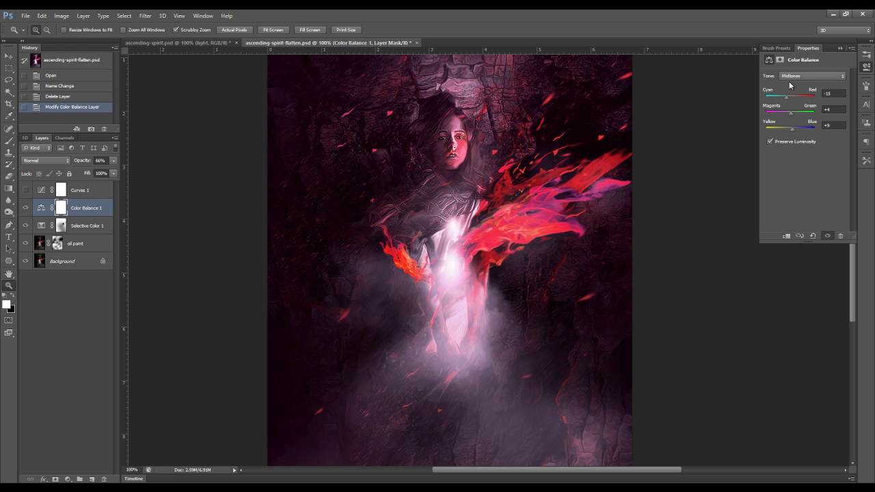
- Review the Shadows and Midtones settings of the Color Balance adjustment, fine-tuning the Cyan–Red balance of the Midtones
click(796, 76)
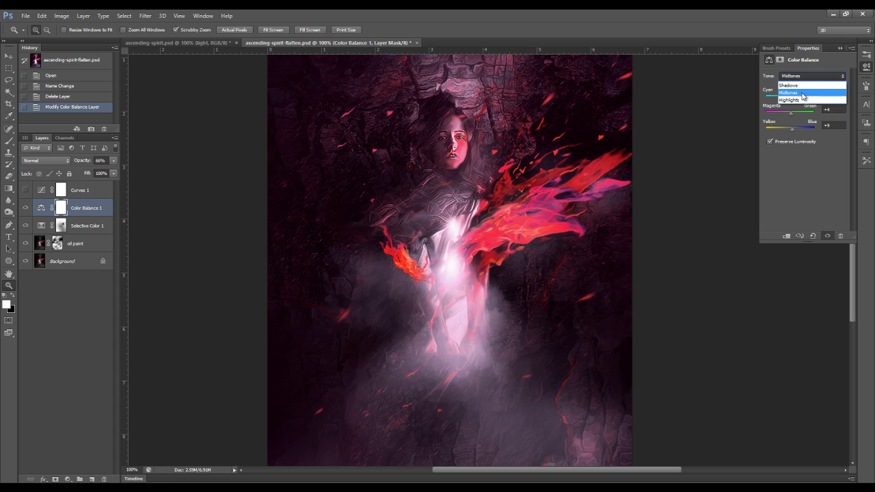
click(792, 85)
click(812, 76)
click(792, 92)
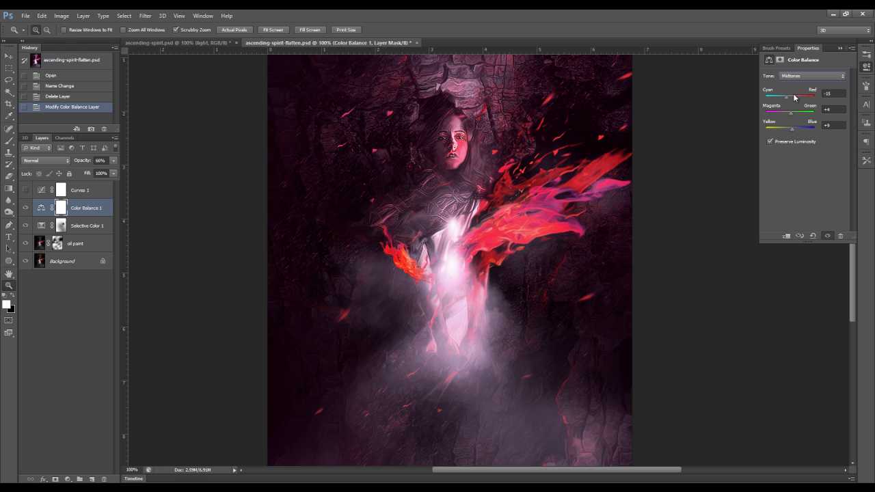
drag(783, 101, 787, 100)
key(alt+1)
click(808, 76)
click(793, 92)
- Make the Curves 1 layer visible and set its upper point to input 167, output 227 and lower point to input 56, output 66
click(25, 190)
click(41, 191)
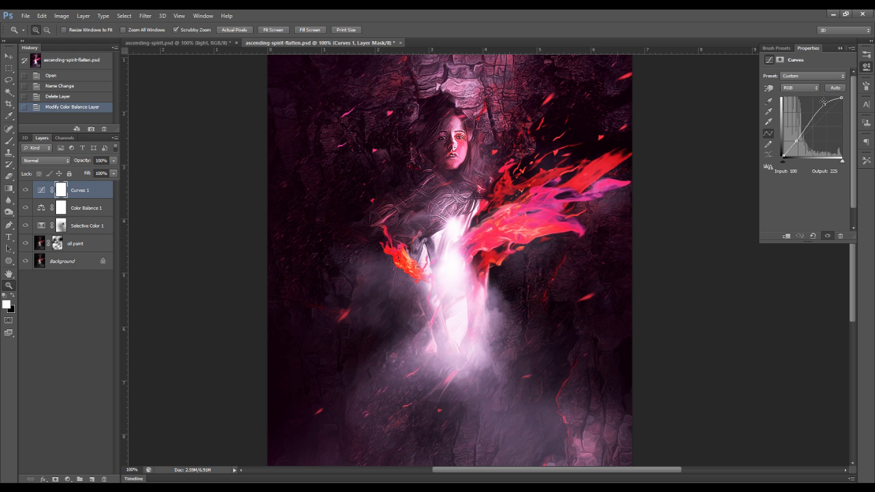
drag(823, 104, 821, 103)
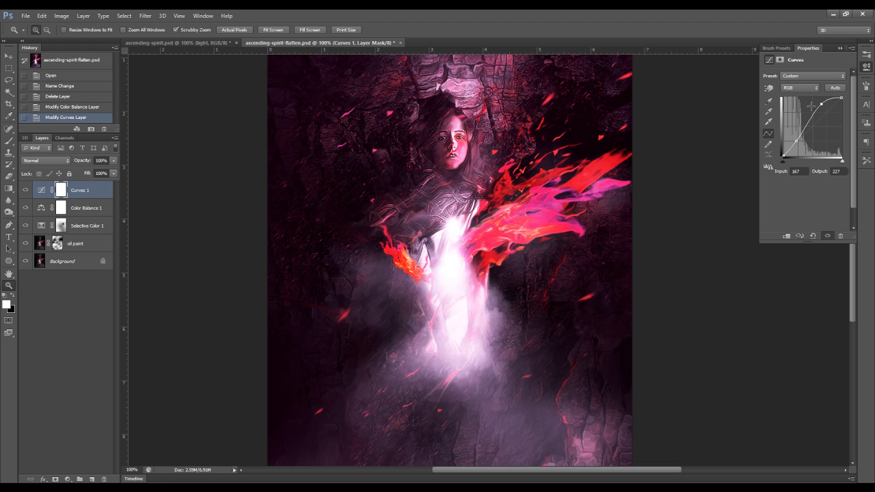
click(796, 140)
drag(796, 140, 796, 141)
- Look over the available types of new adjustment layers without adding one
click(82, 15)
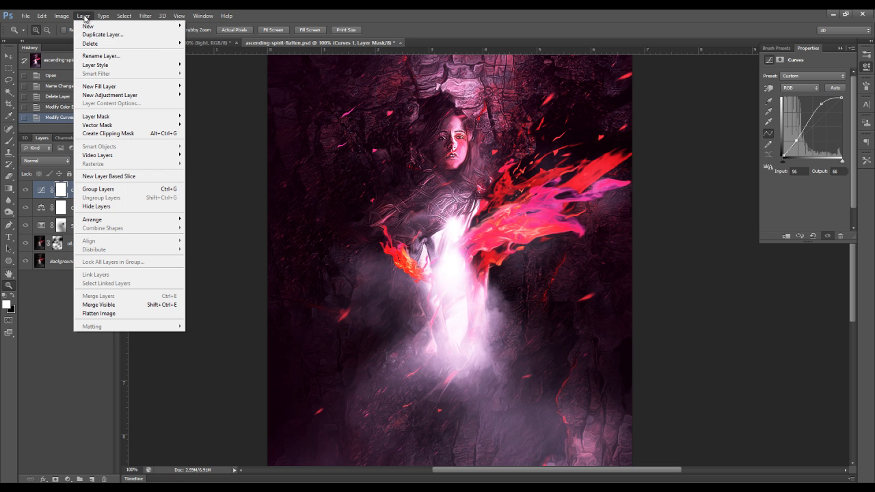
mouse_move(137, 97)
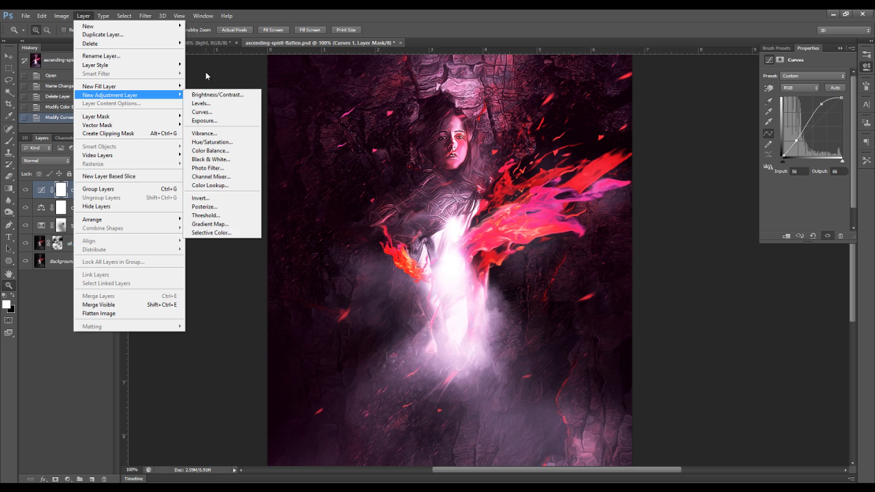
click(205, 73)
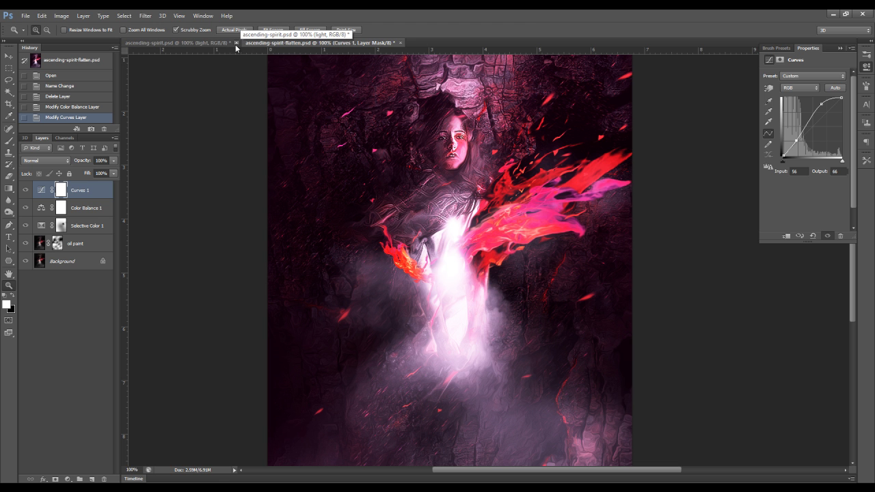
- Switch to ascending-spirit.psd and back to ascending-spirit-flatten.psd, and examine the upper part of the graded artwork
click(201, 43)
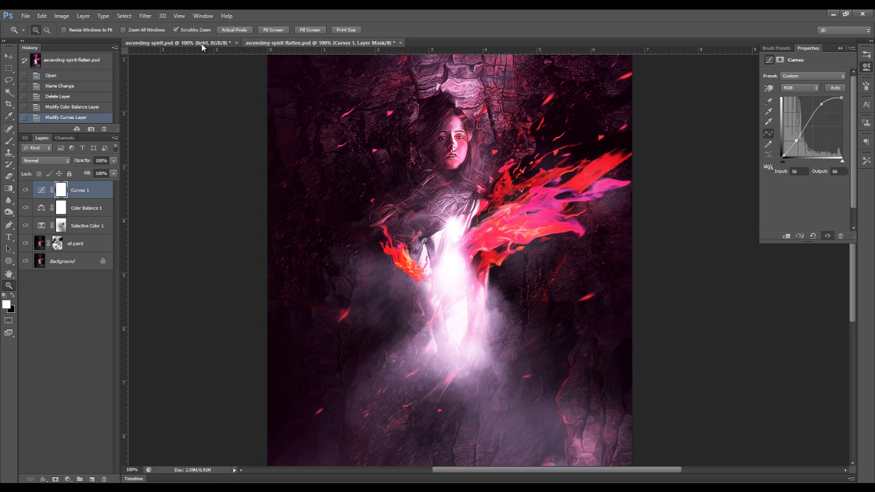
click(312, 43)
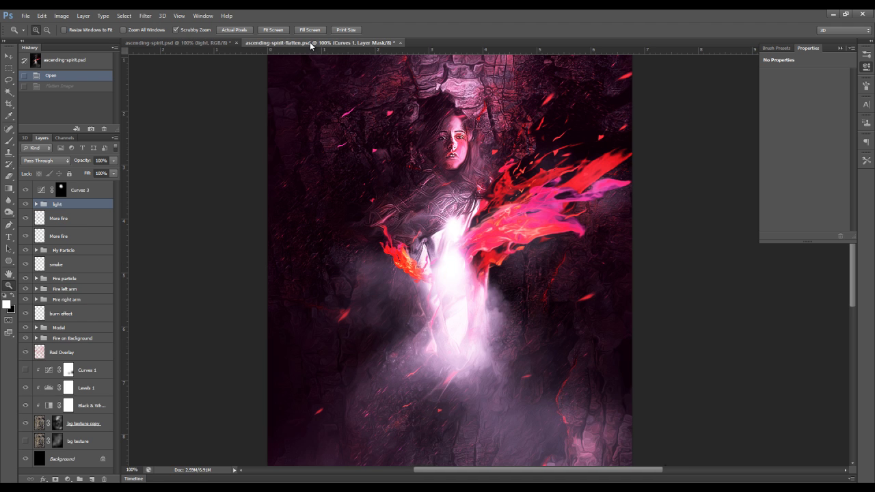
scroll(449, 231, up, 3)
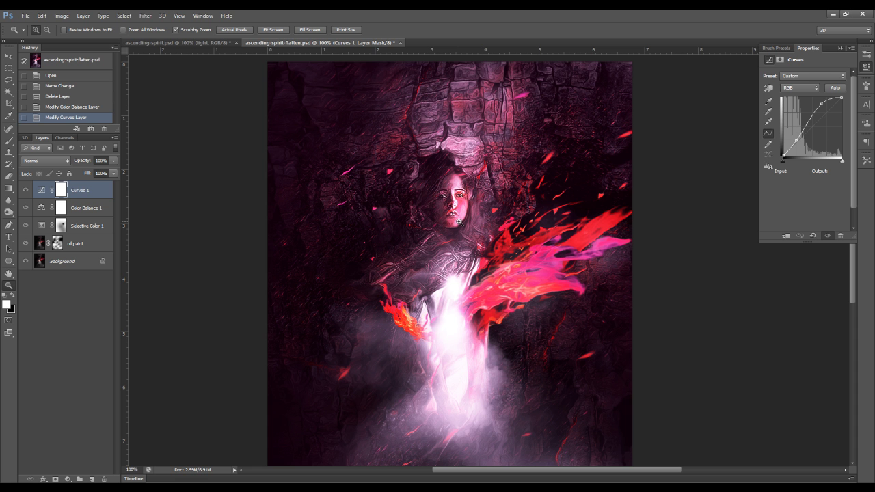
scroll(458, 221, down, 1)
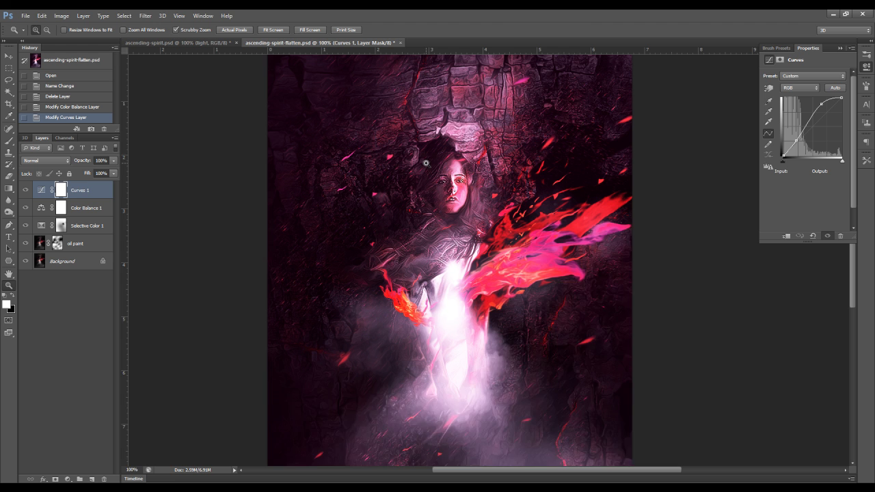
scroll(425, 166, up, 4)
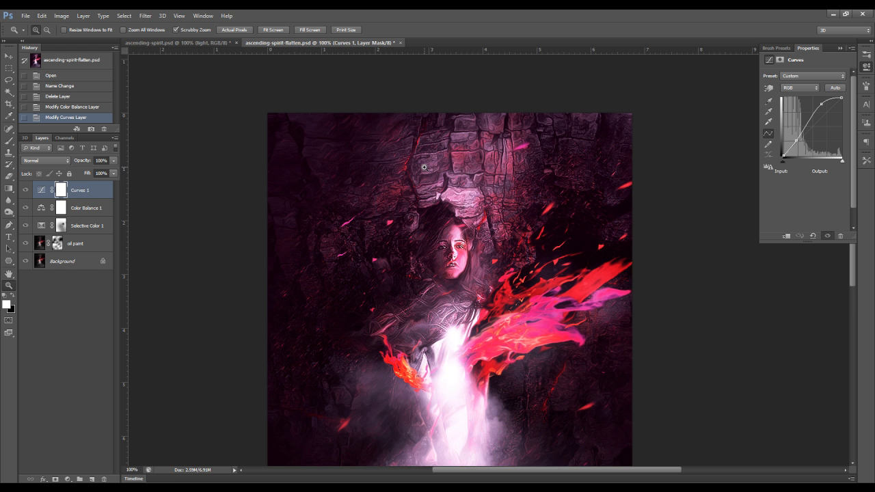